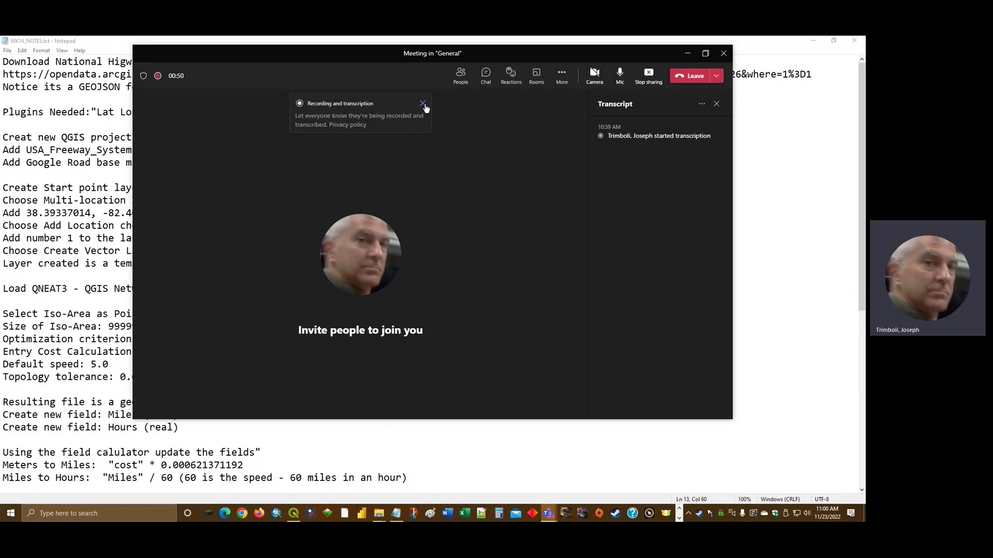
Step: Minimize the Teams meeting and scroll WK14_NOTES.txt to the 8-hour filter and TIN interpolation notes
left_click(687, 53)
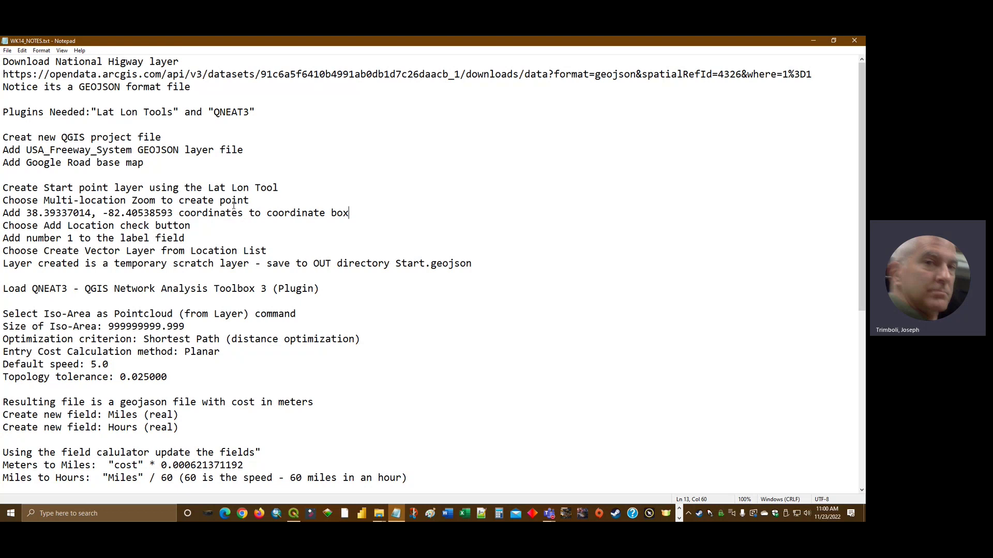
scroll(233, 205, "down", 4)
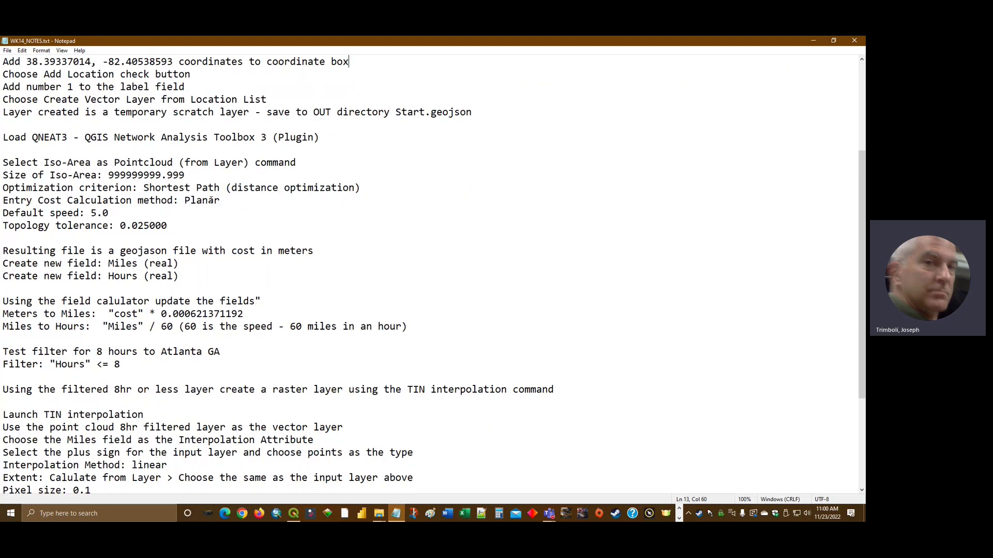
scroll(212, 200, "down", 4)
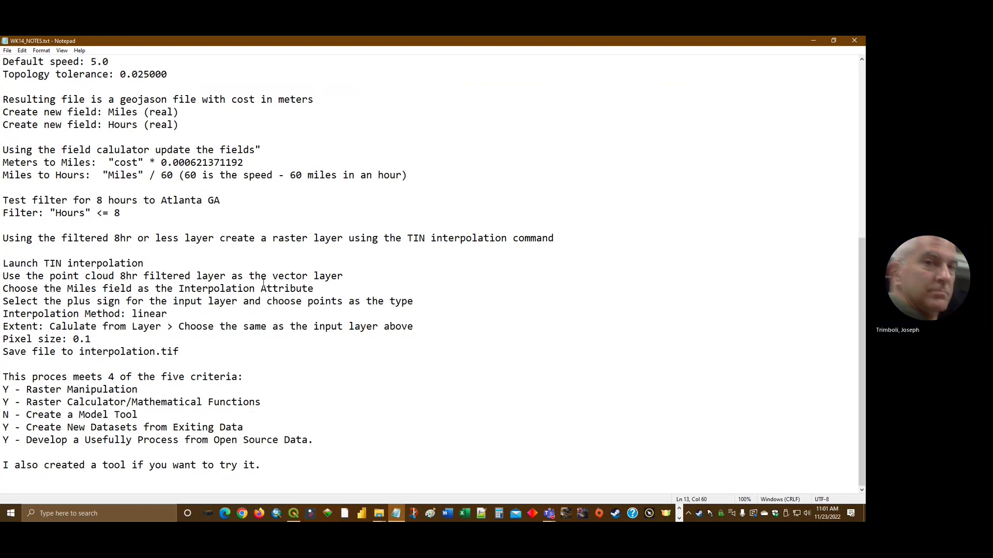
scroll(263, 284, "up", 8)
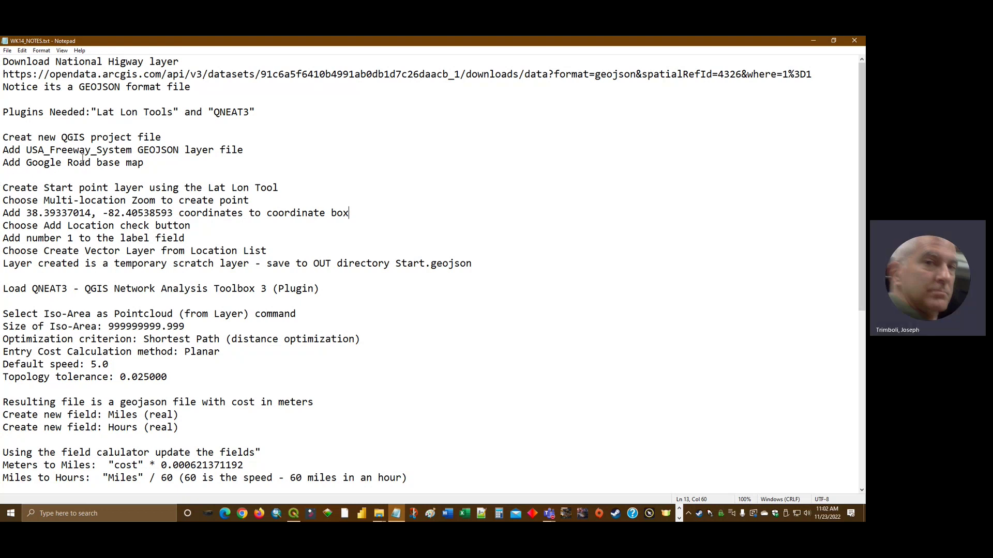
left_click(148, 163)
Step: In QGIS's Data Source Manager browser, locate USA_Freeway_System.geojson under Project Home > OUT
key("alt+Tab")
key("alt+Tab")
key("alt+Tab")
key("alt+Tab")
key("alt+Tab")
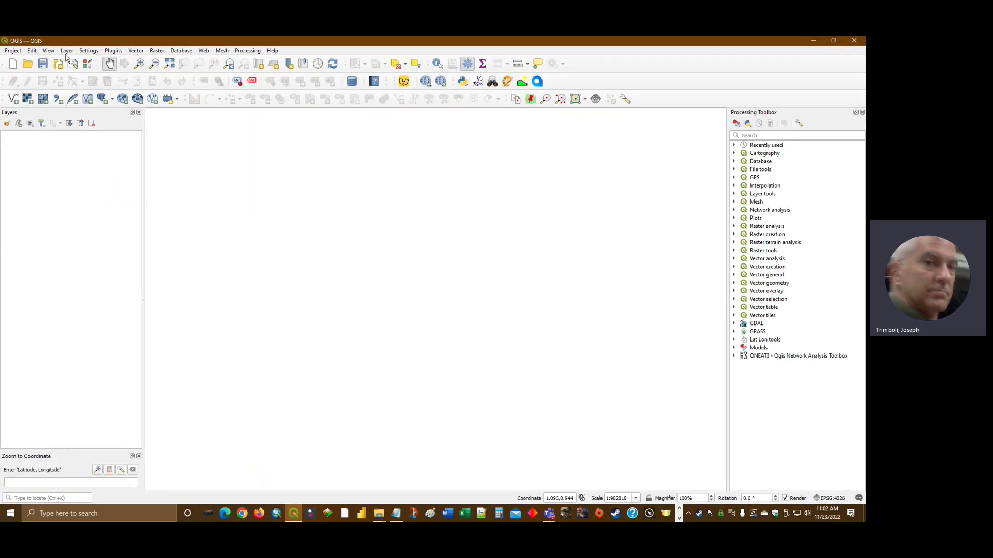
left_click(67, 51)
key("Escape")
key("ctrl+l")
left_click(339, 198)
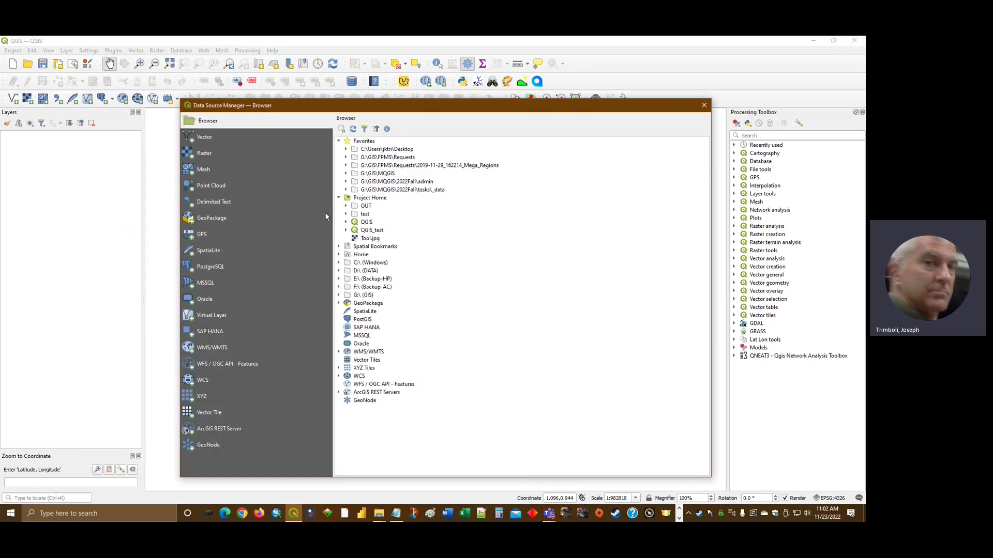
left_click(346, 206)
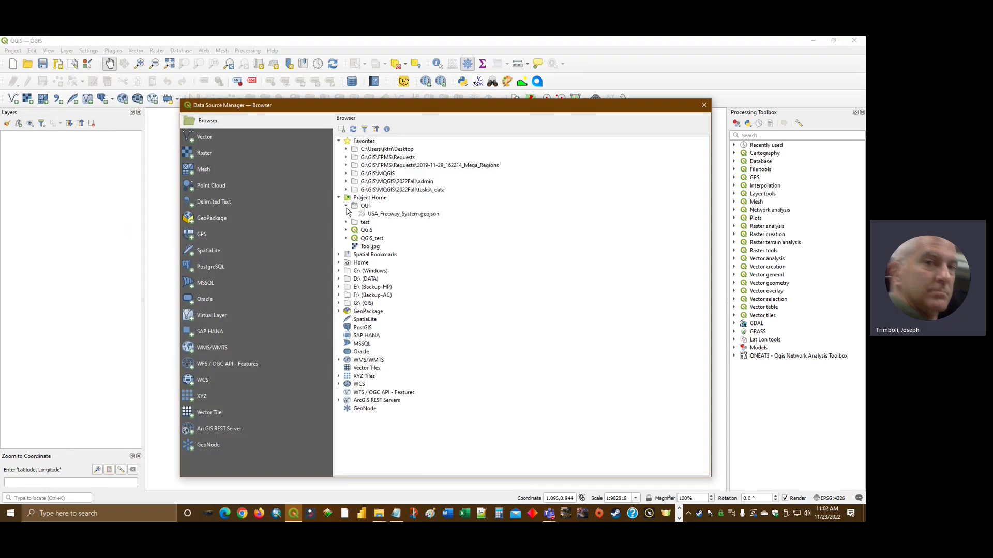
left_click(388, 215)
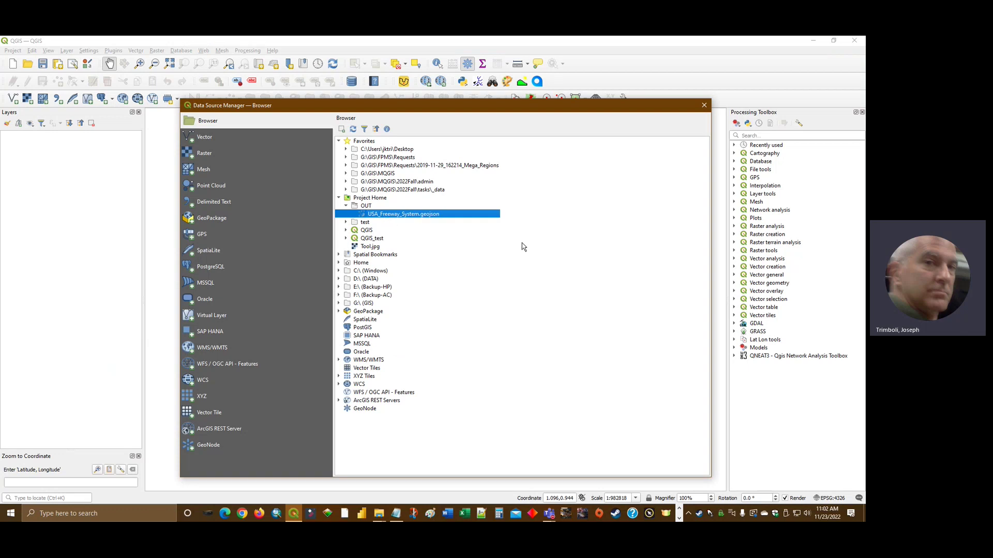
Step: Add the geojson's LineString layer to the project and close the Data Source Manager
right_click(429, 215)
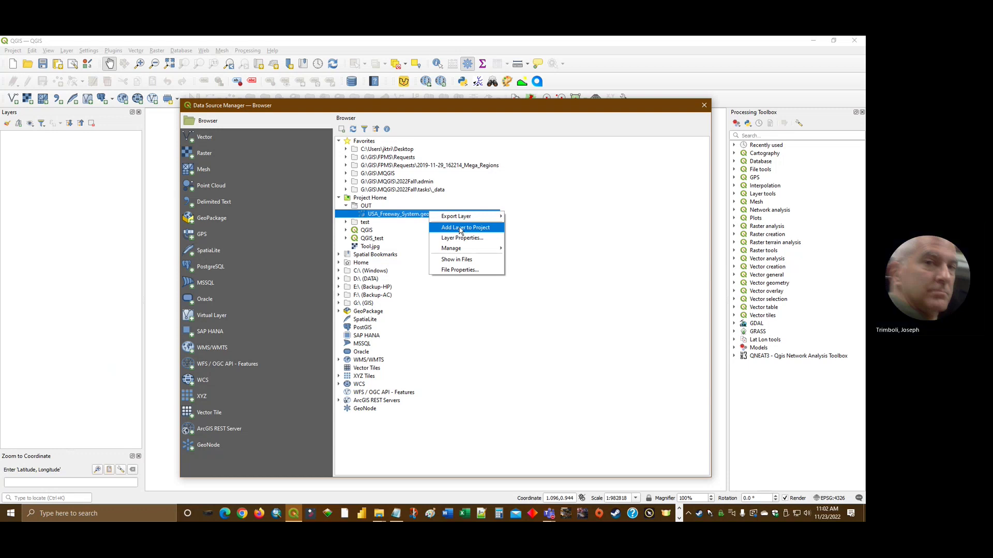
left_click(460, 228)
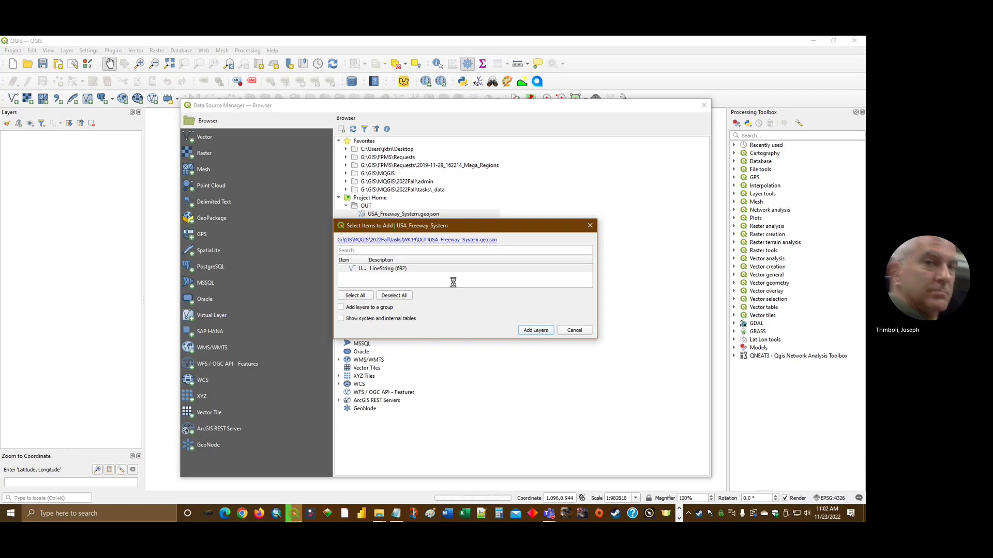
left_click(379, 269)
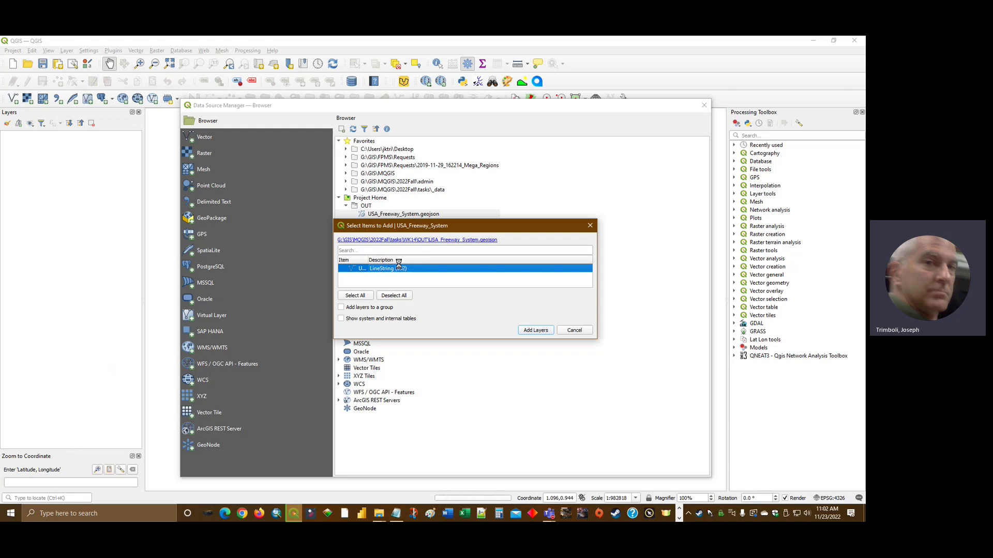
left_click(538, 331)
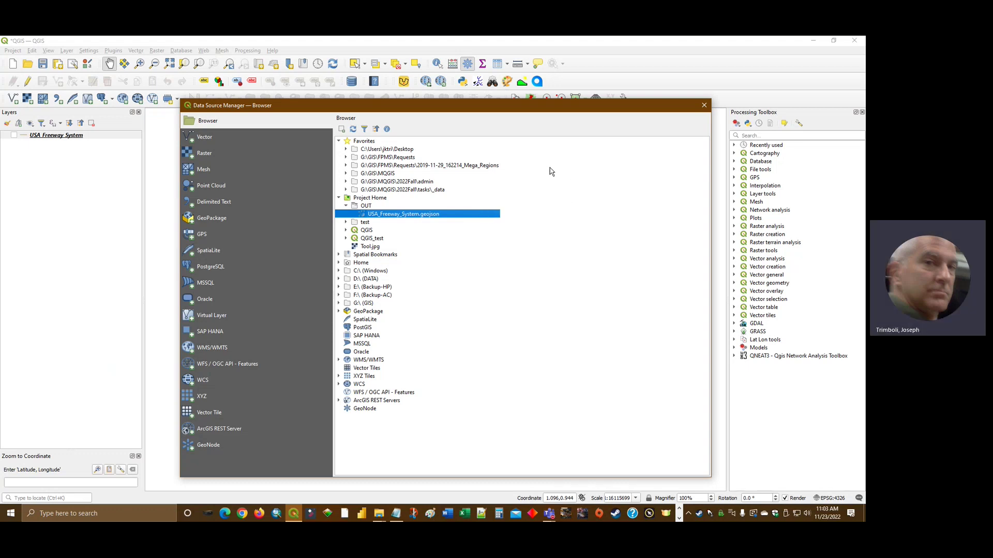
left_click(704, 107)
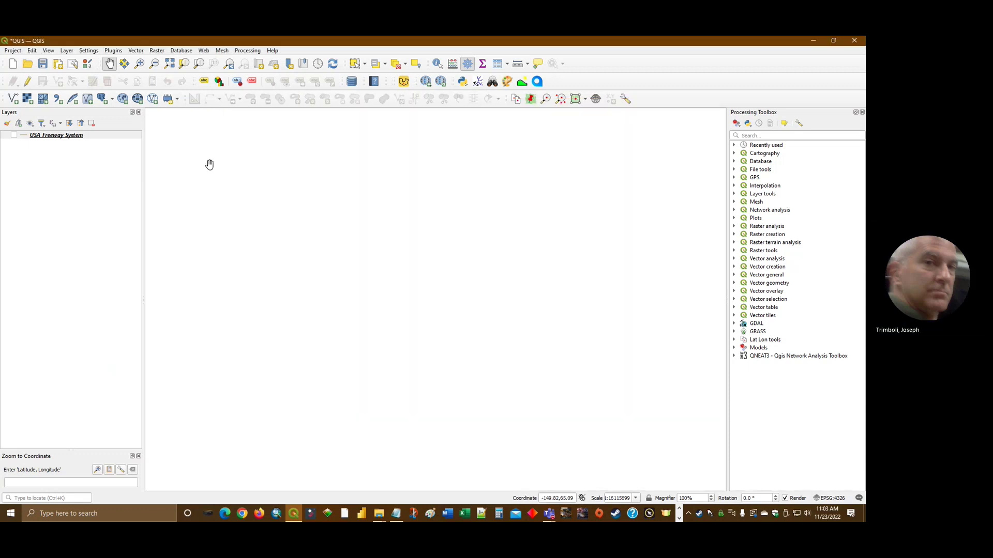
Step: Turn on the USA Freeway System layer and style it with the simple red line symbol
left_click(13, 135)
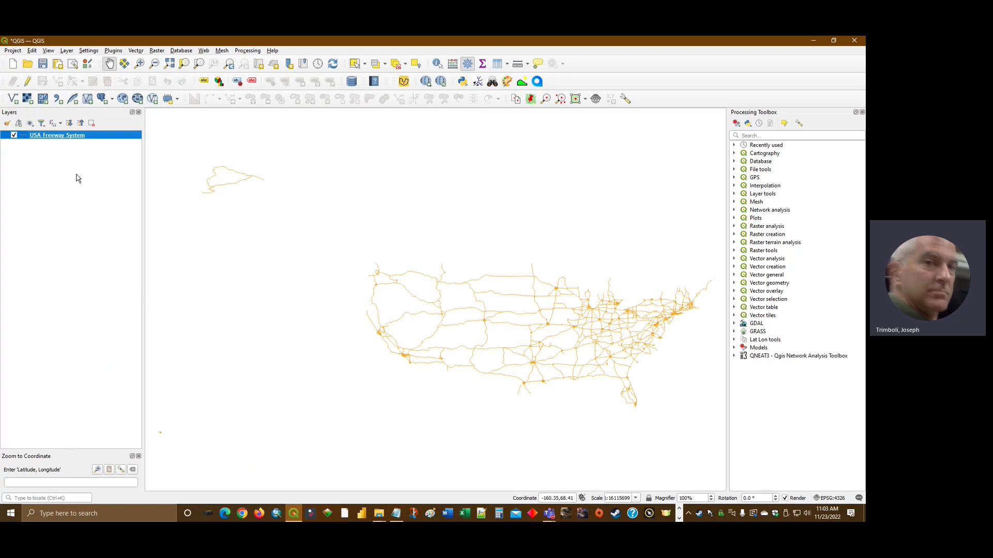
right_click(67, 136)
left_click(97, 336)
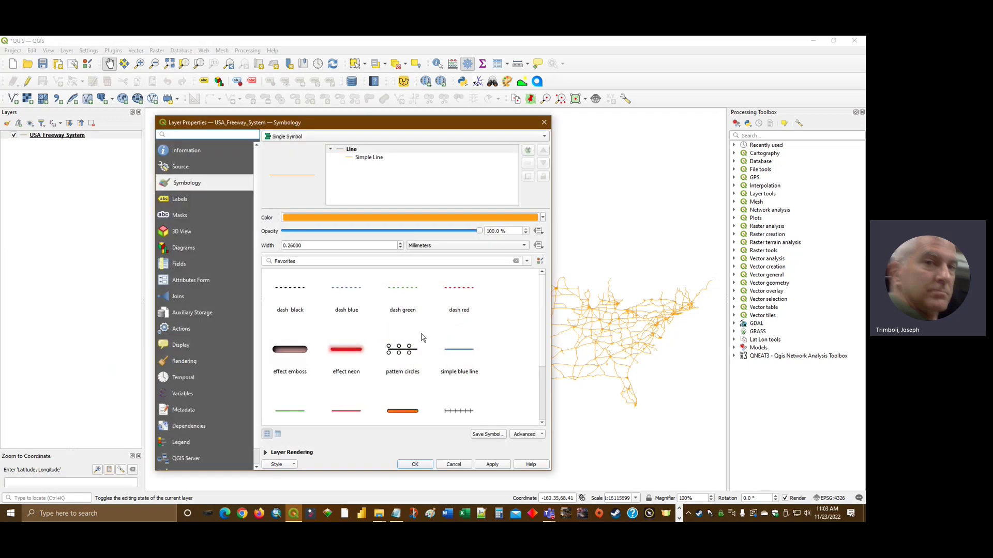
left_click(355, 419)
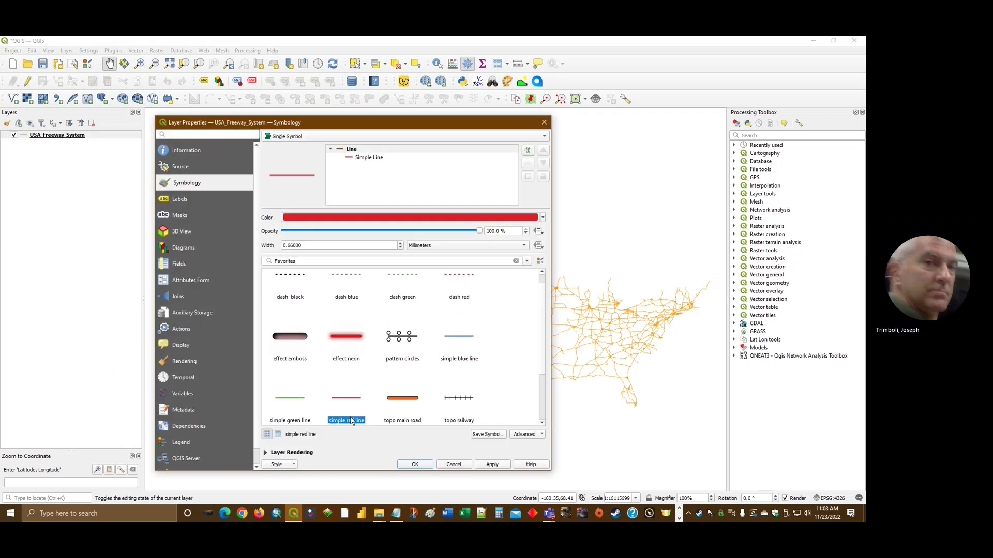
left_click(415, 464)
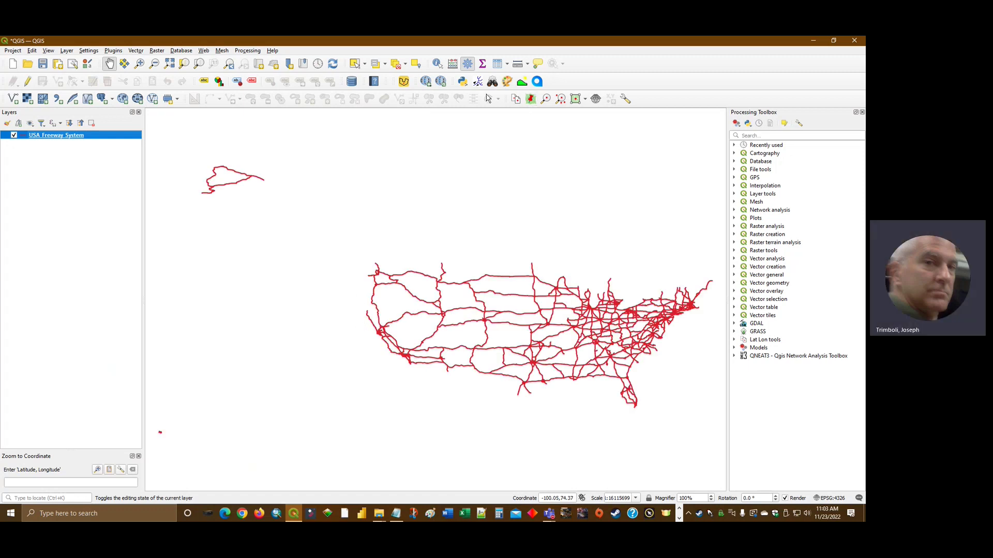
Step: Add the QuickMapServices OSM Standard basemap and frame the eastern United States
left_click(428, 85)
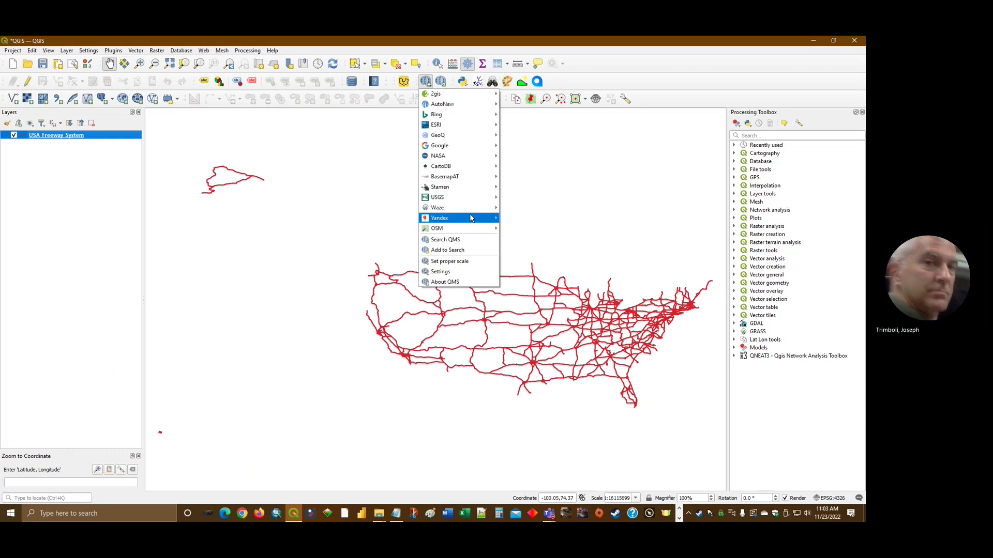
mouse_move(482, 235)
left_click(523, 228)
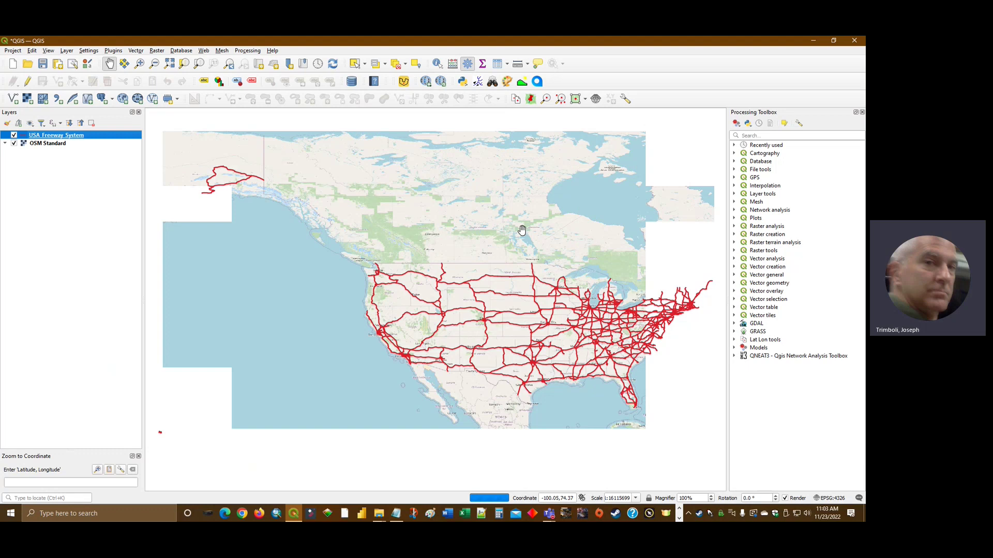
scroll(609, 329, "up", 1)
scroll(609, 329, "up", 1)
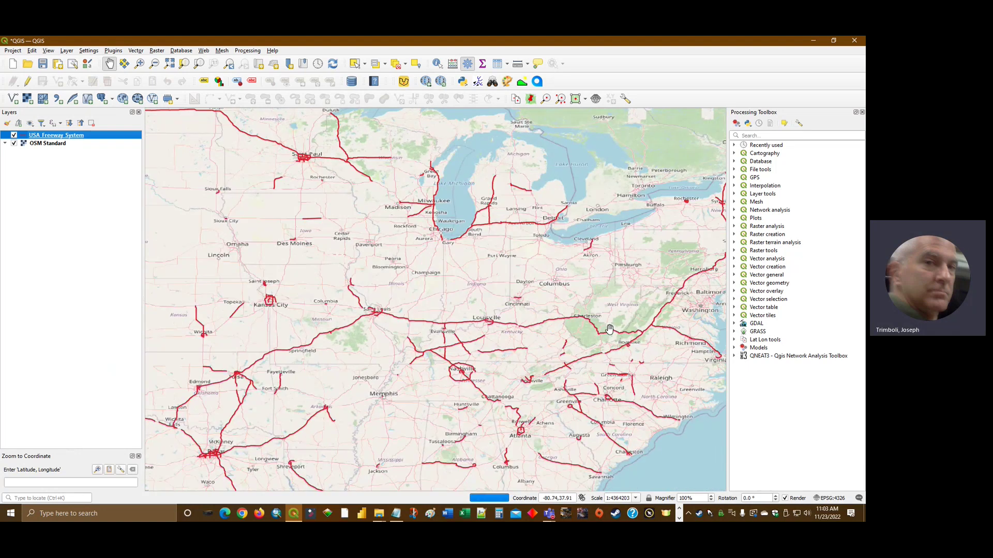
left_click_drag(609, 329, 478, 298)
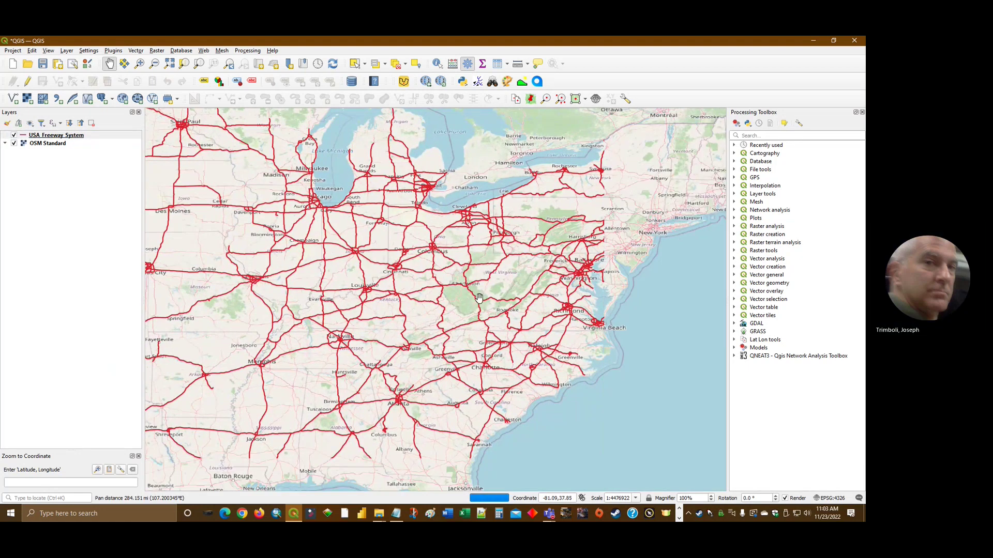
key("alt+Tab")
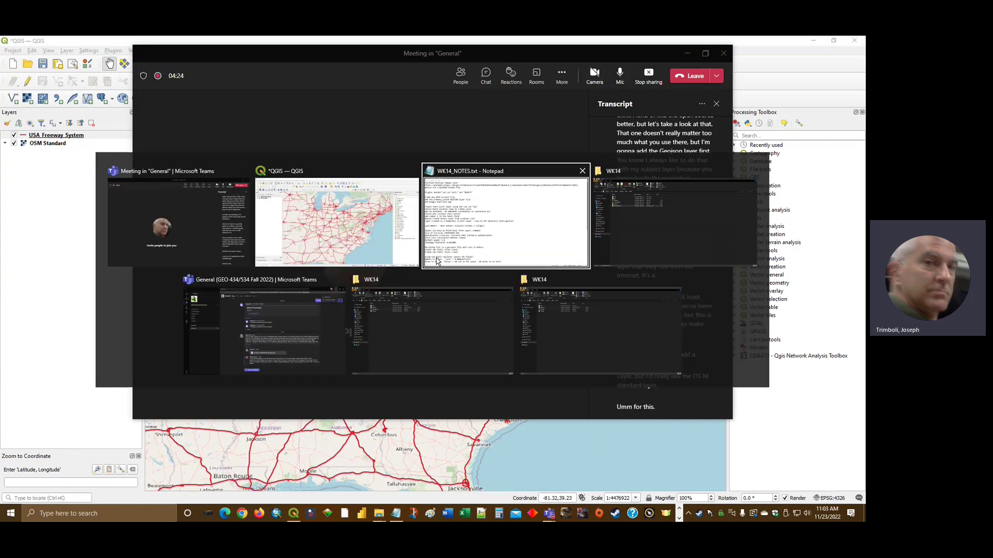
Step: Replace 'Google Road base map' with 'OSM standard base map' in the notes and save the file
left_click_drag(143, 163, 26, 162)
type("O")
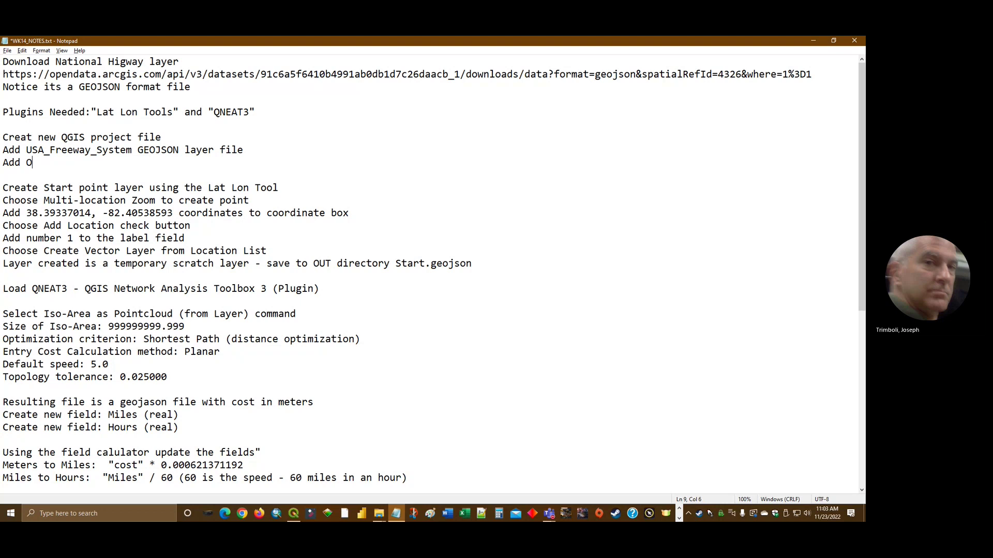
type("SM standard base")
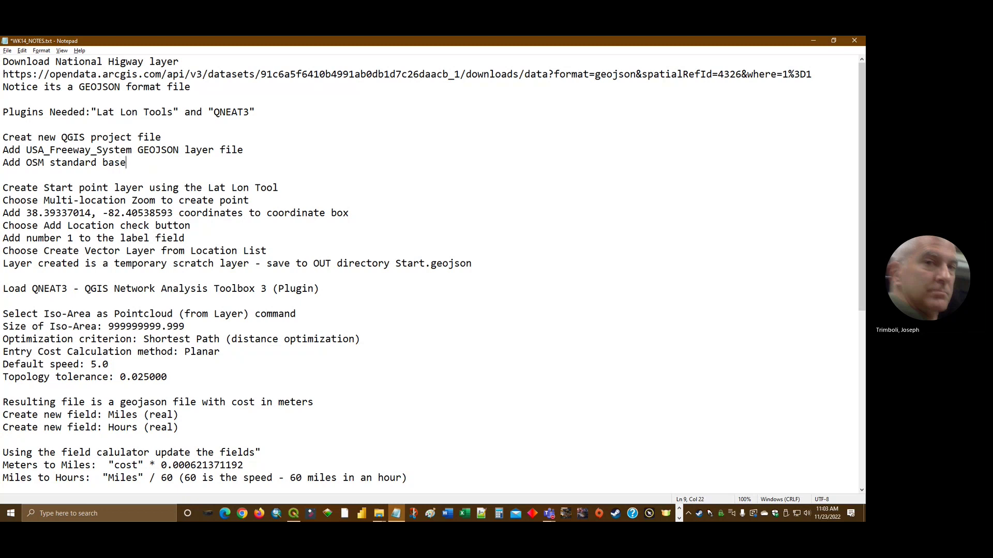
type(" map")
left_click(7, 50)
left_click(22, 92)
Step: Copy the start coordinates 38.39337014, -82.40538593 from the notes
scroll(139, 175, "down", 1)
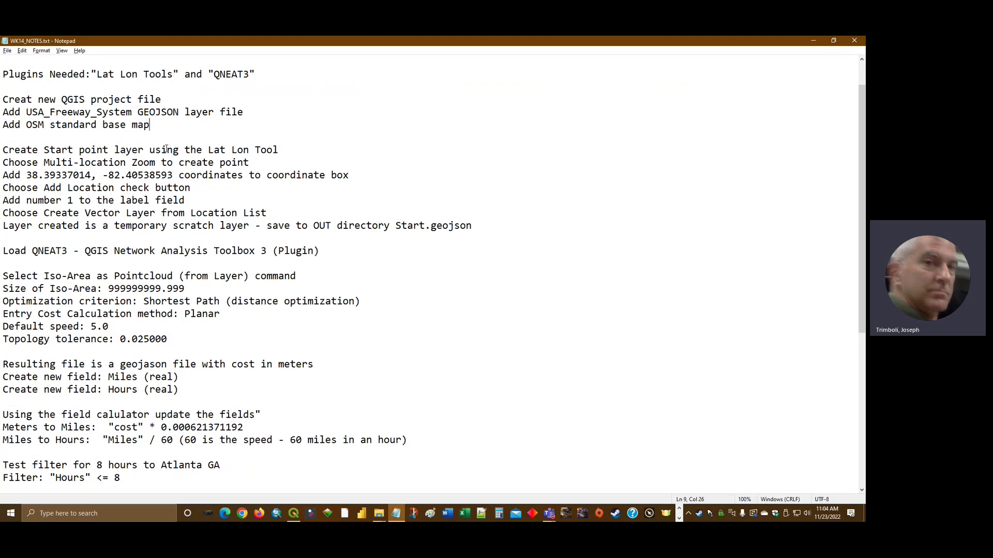
left_click_drag(173, 175, 26, 175)
right_click(73, 176)
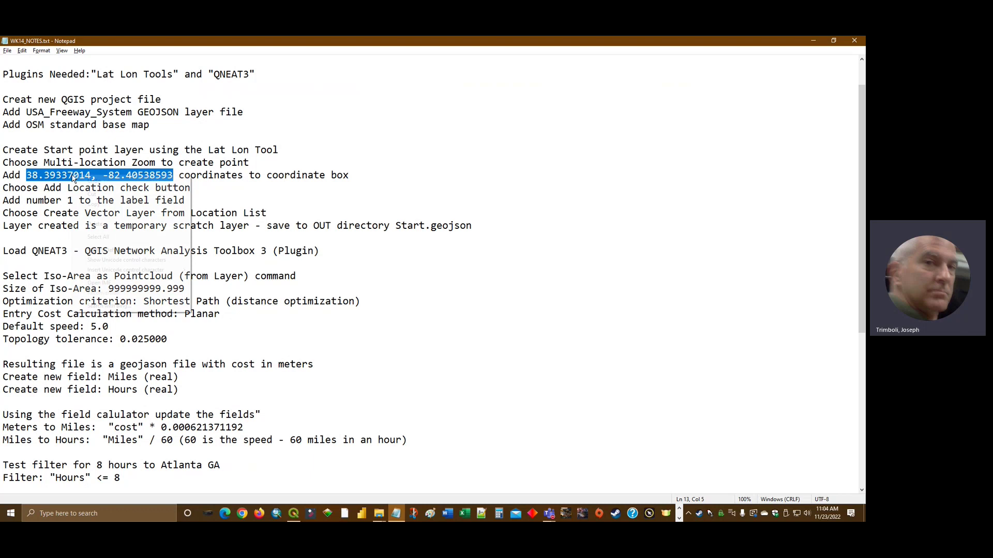
left_click(94, 204)
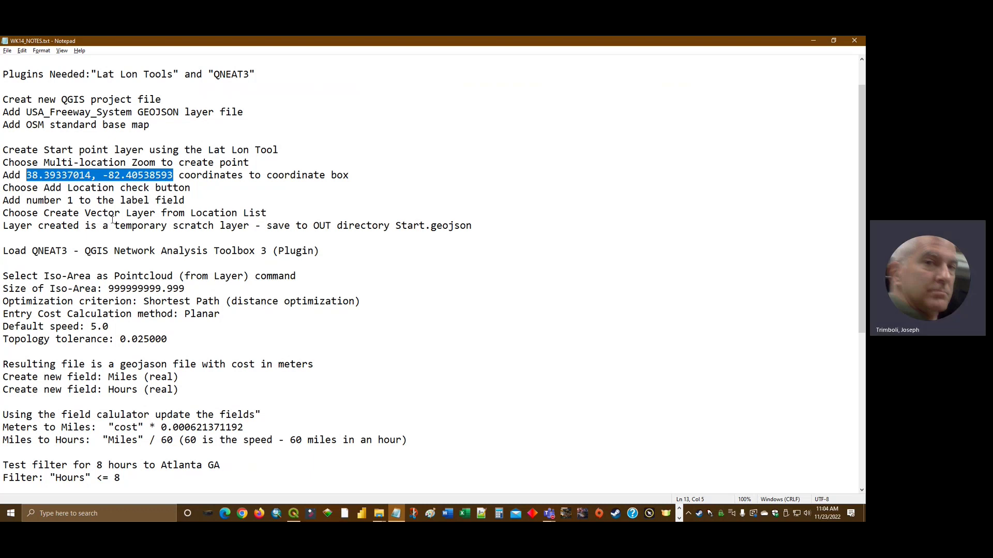
key("alt+Tab")
key("alt+Tab")
key("Tab")
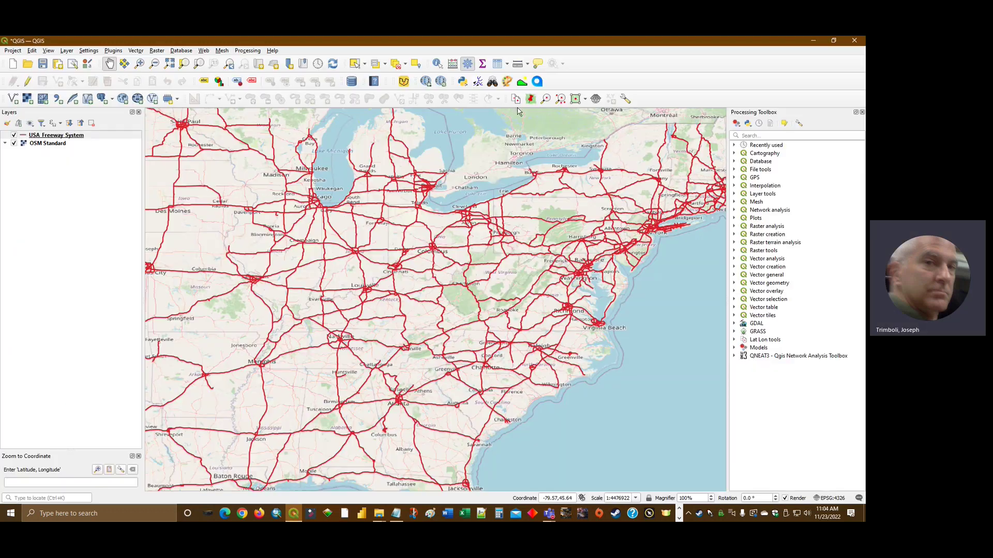
Step: Add 38.39337014, -82.40538593 as a location in Multi-Location Zoom, labelled 1
left_click(560, 99)
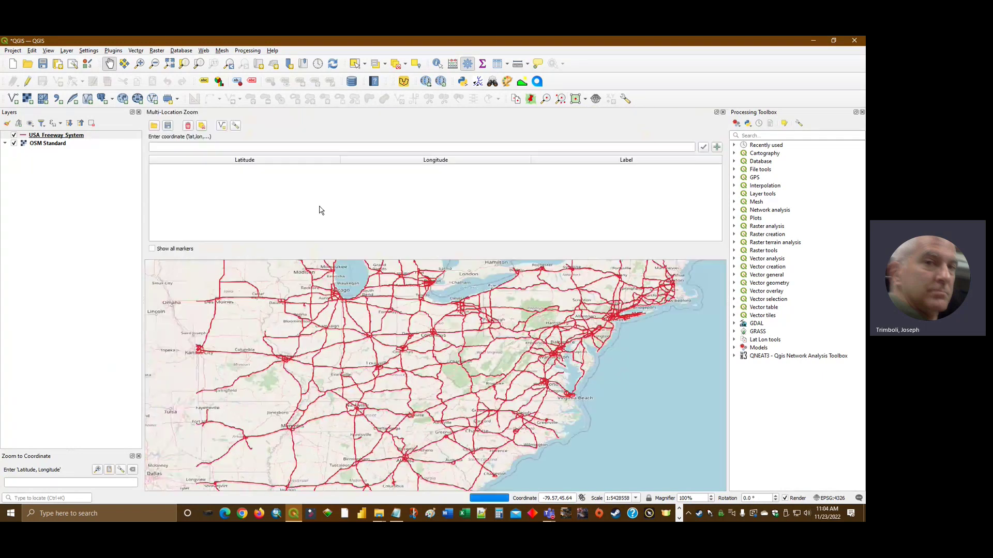
left_click(159, 148)
right_click(159, 149)
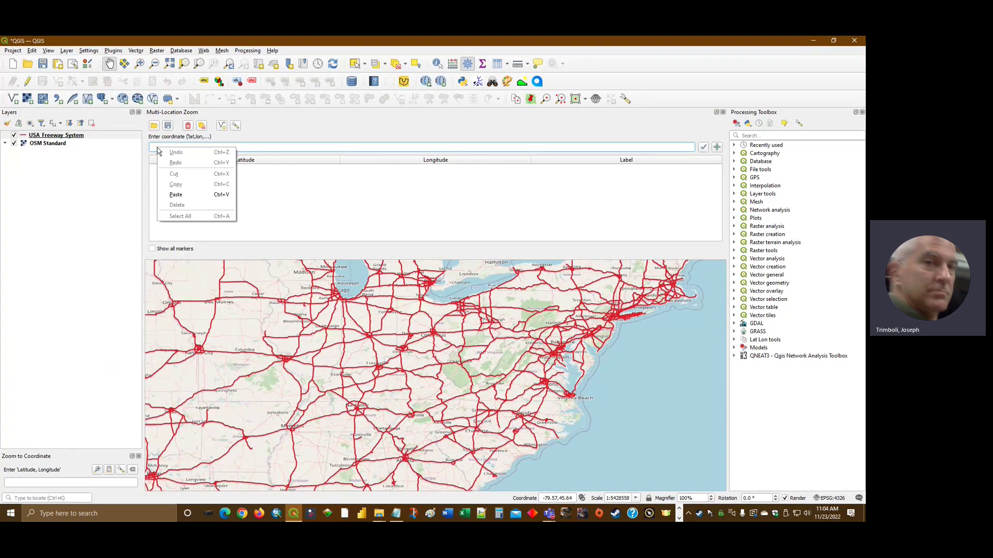
left_click(176, 195)
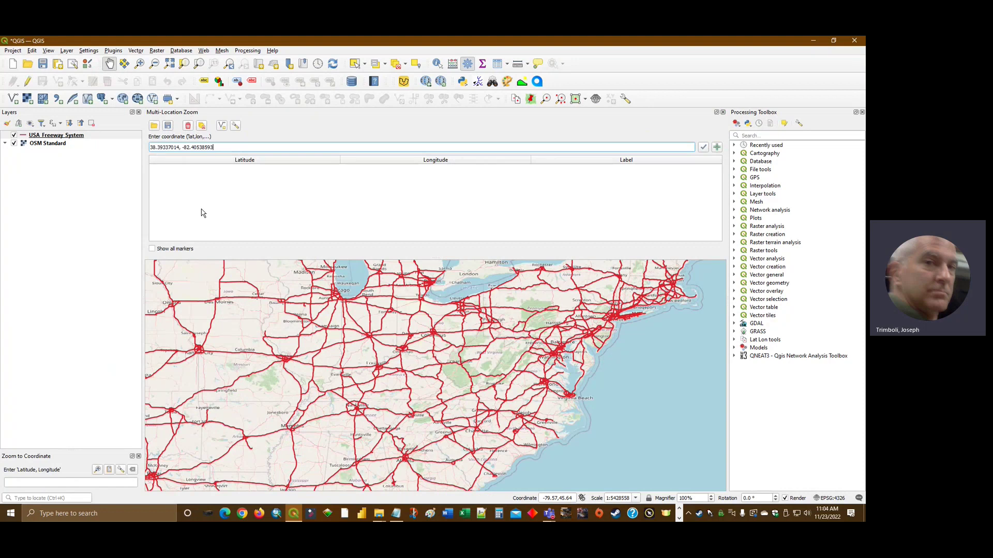
left_click(703, 148)
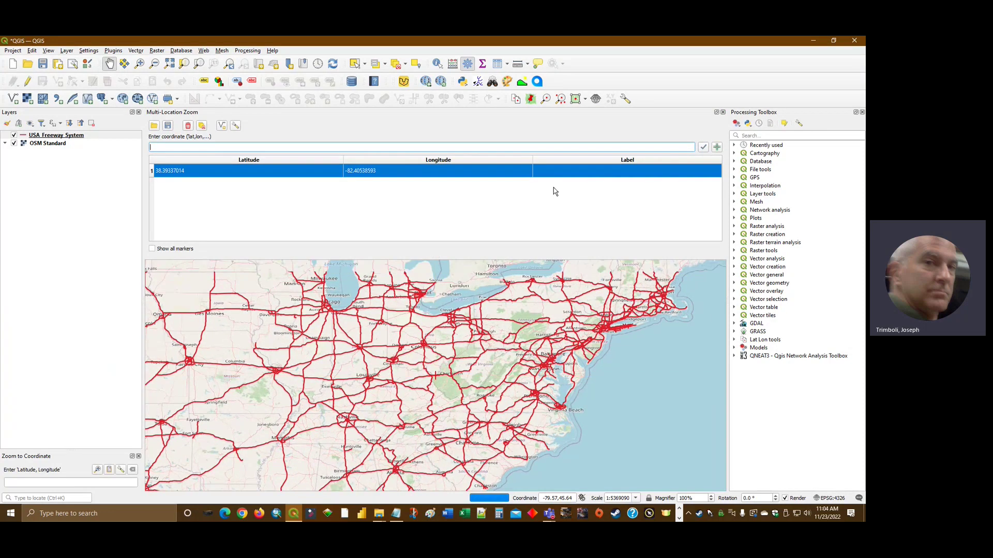
left_click(564, 174)
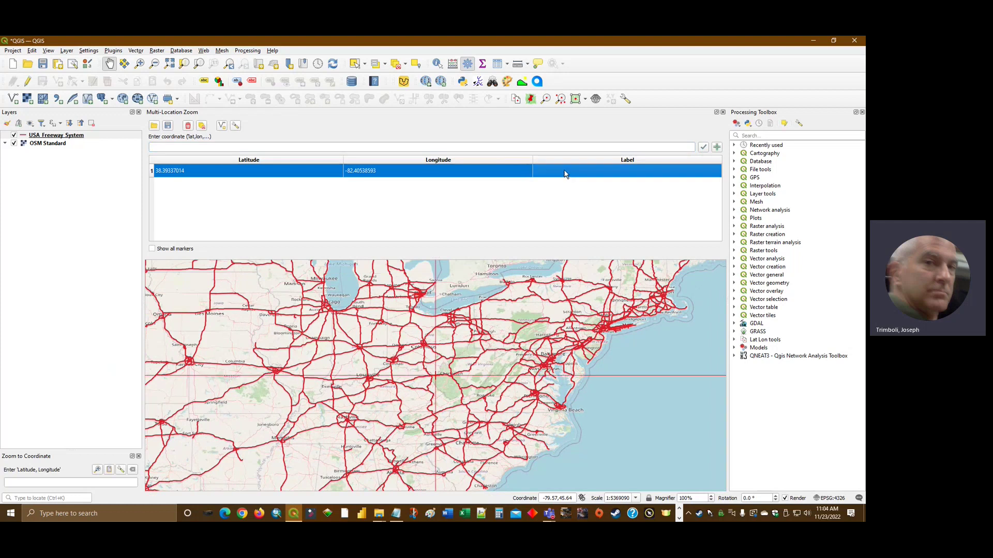
left_click(565, 174)
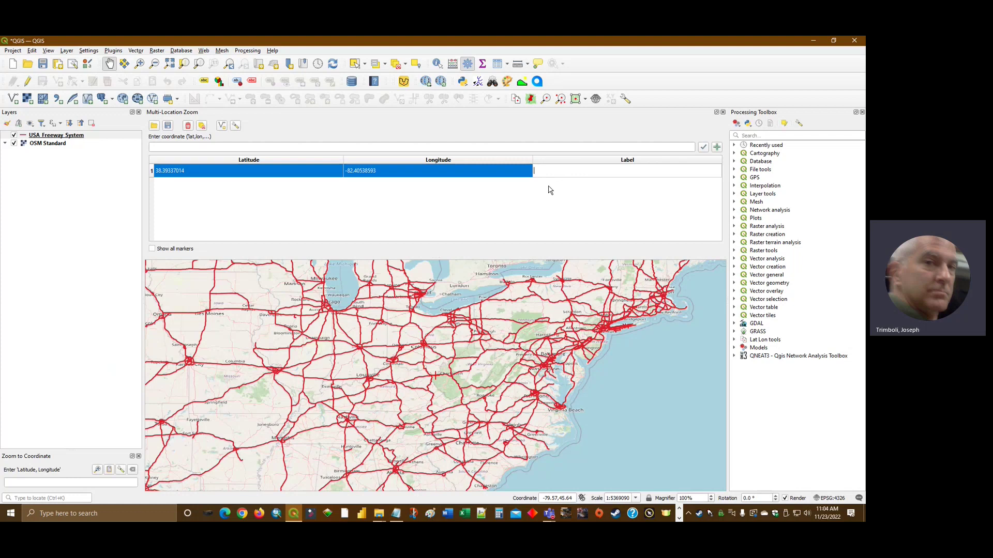
type("1")
key("Return")
left_click(476, 216)
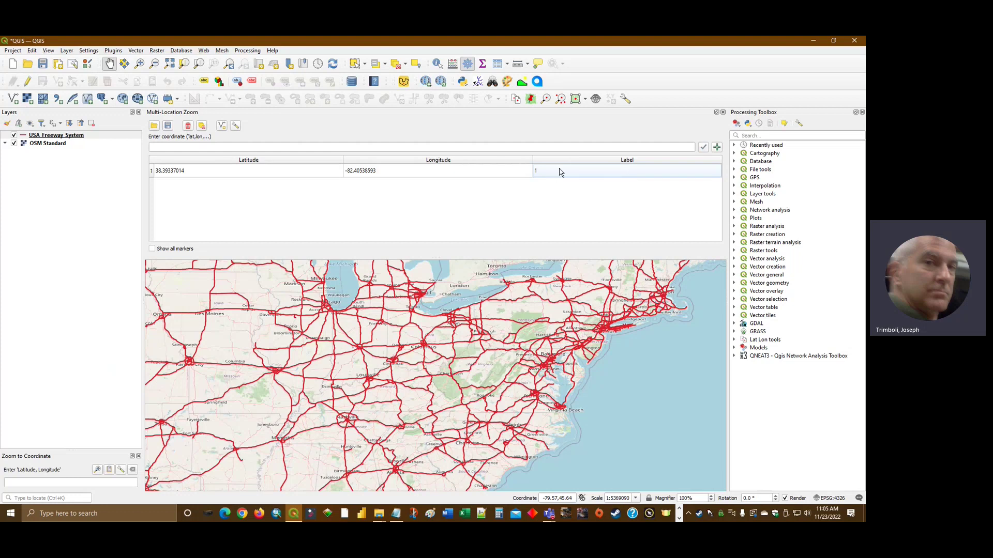
Step: Create the Lat Lon Locations point layer and give it the dot red symbol
left_click(221, 127)
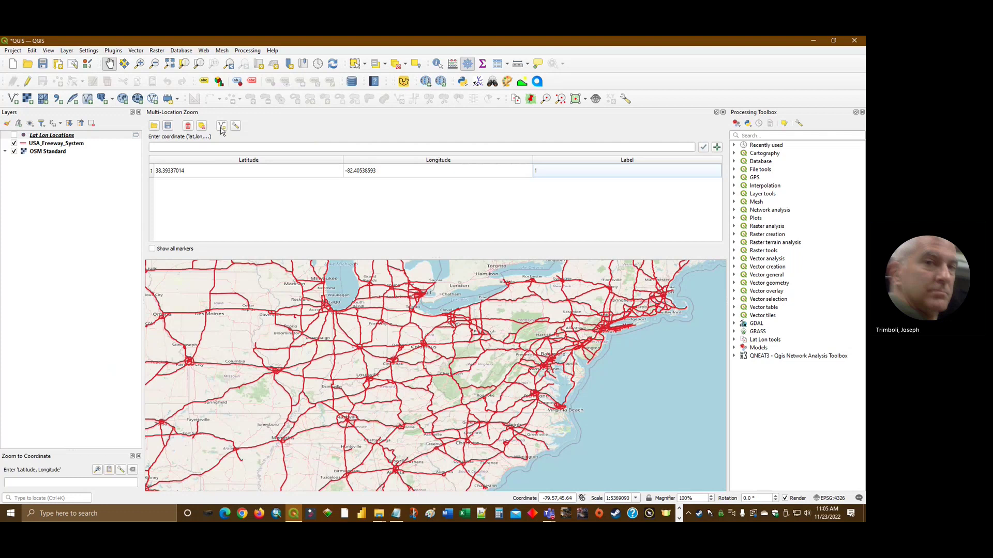
left_click(723, 112)
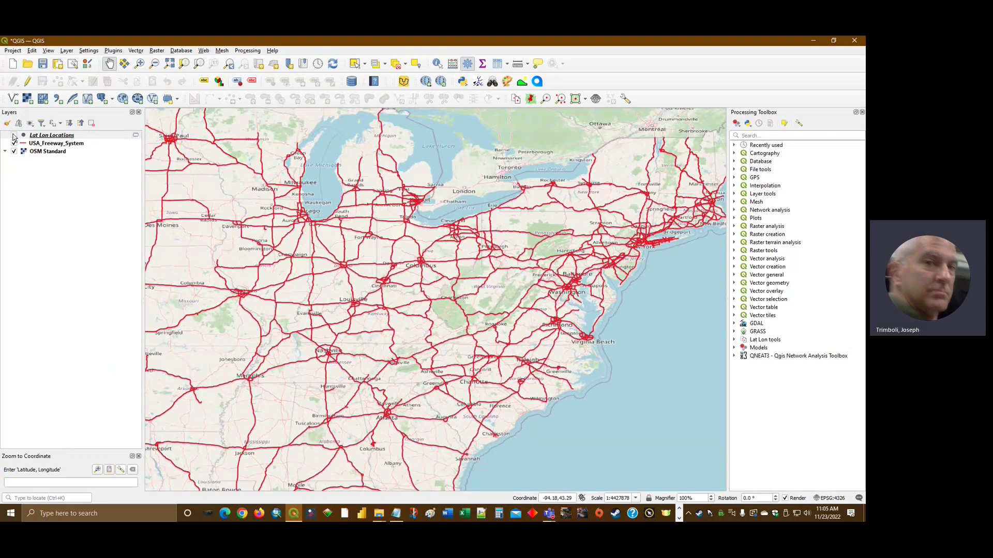
left_click(39, 137)
double_click(38, 137)
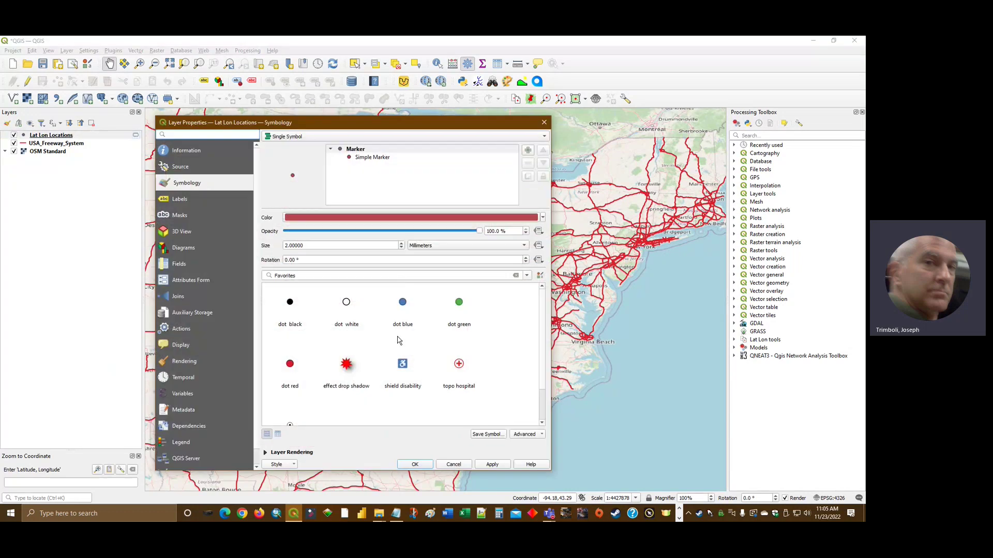
left_click(289, 364)
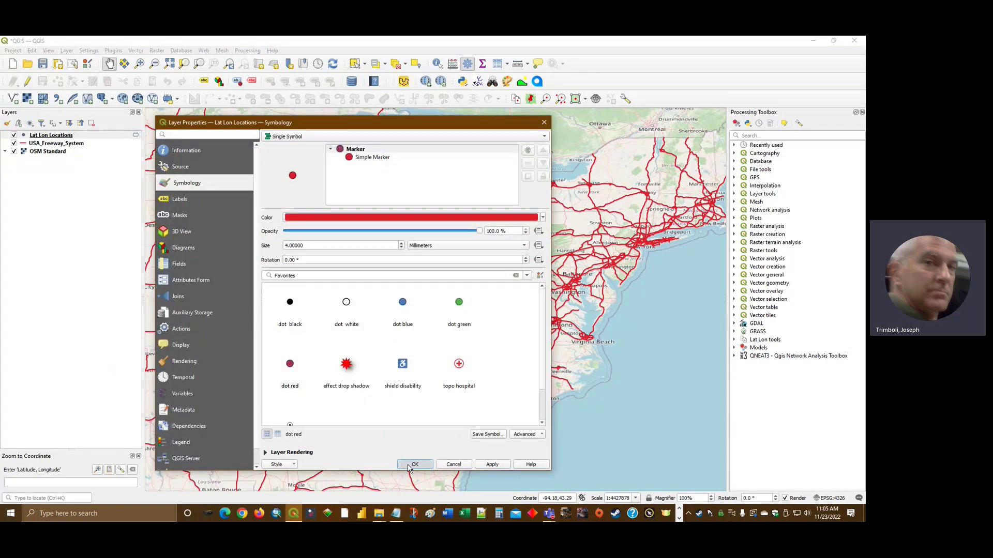
left_click(414, 465)
scroll(434, 207, "up", 10)
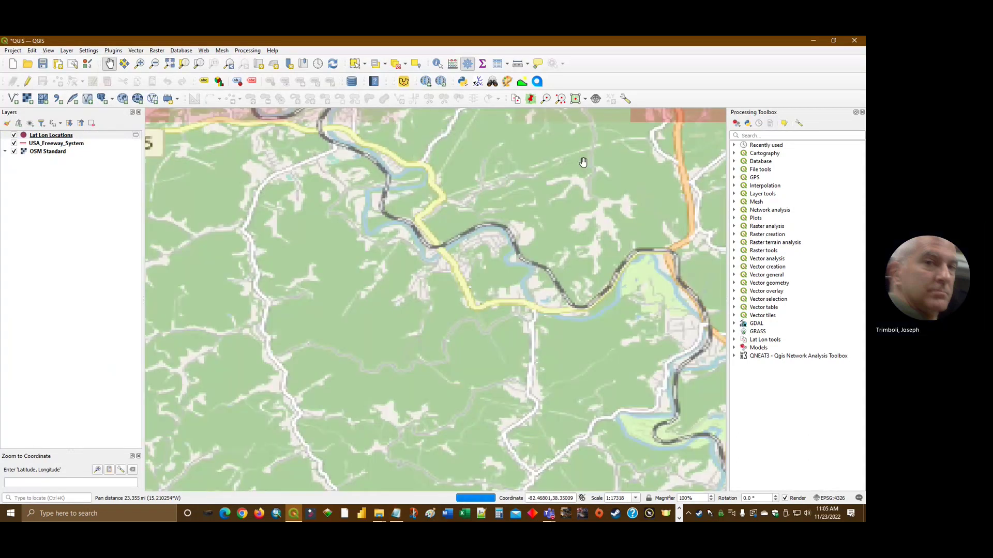
Step: Zoom to the Lat Lon Locations point by the Huntington I-64 bridge and save the project as QGIS.qgz
left_click_drag(559, 189, 538, 315)
right_click(52, 135)
left_click(77, 138)
scroll(438, 300, "up", 2)
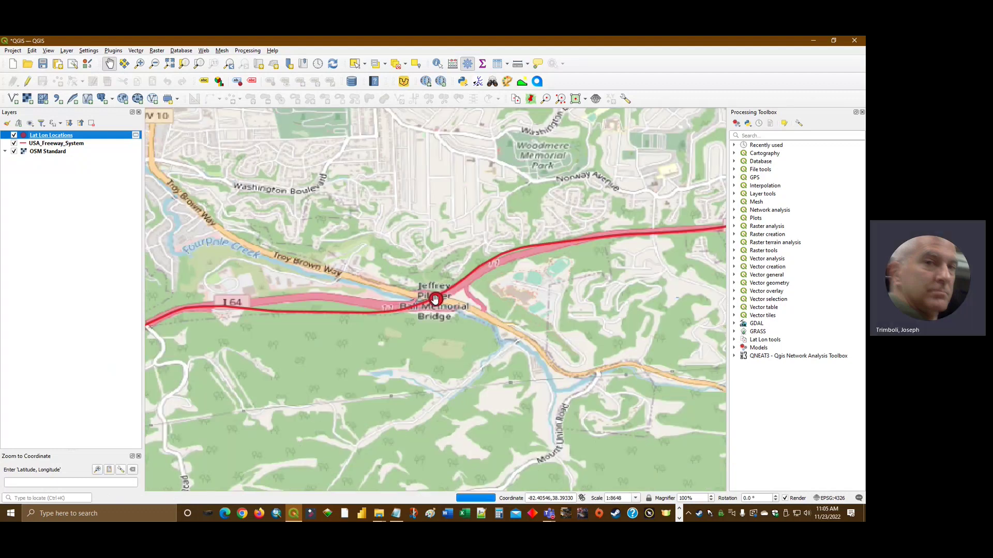
scroll(372, 265, "down", 1)
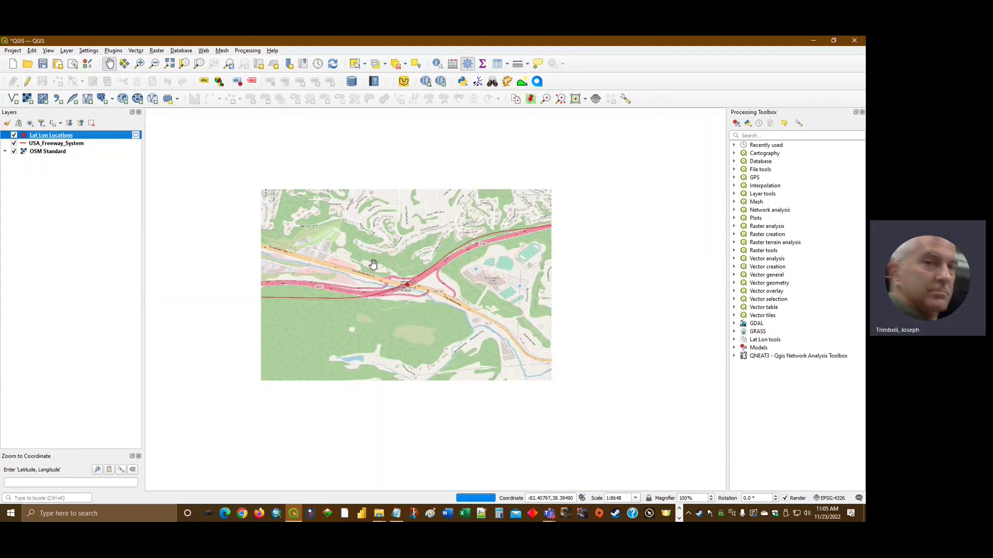
scroll(372, 263, "down", 1)
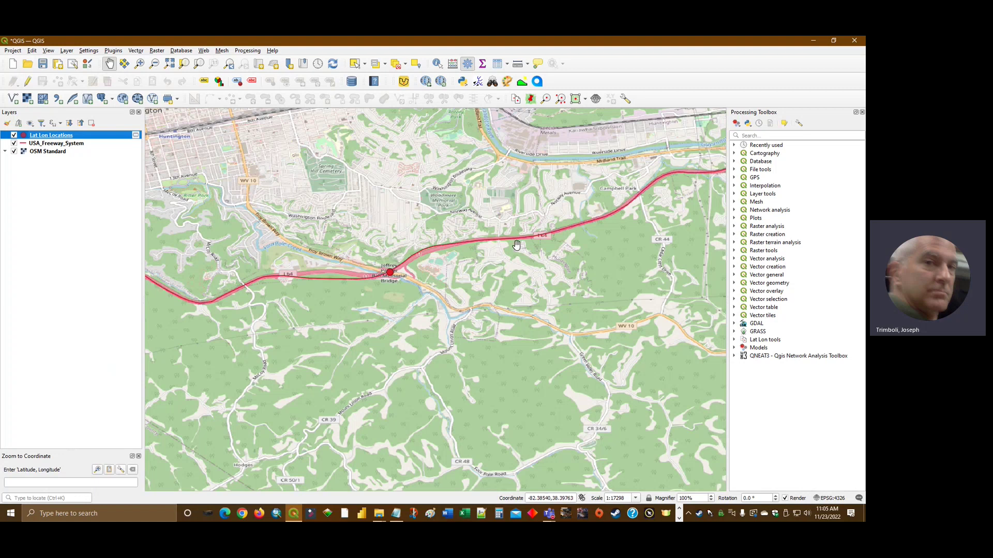
left_click(43, 64)
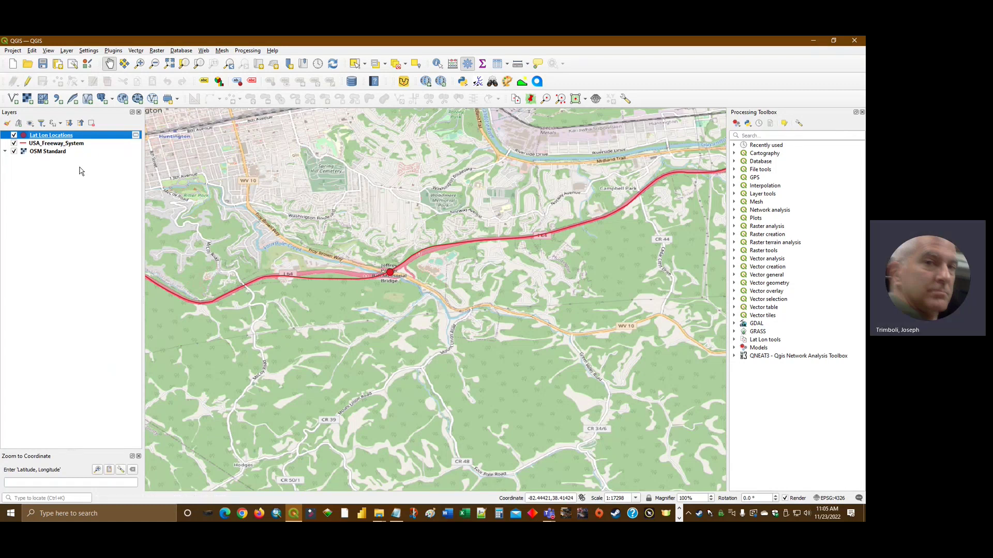
Step: Start a Save Features As export of Lat Lon Locations and browse for the output file
right_click(63, 136)
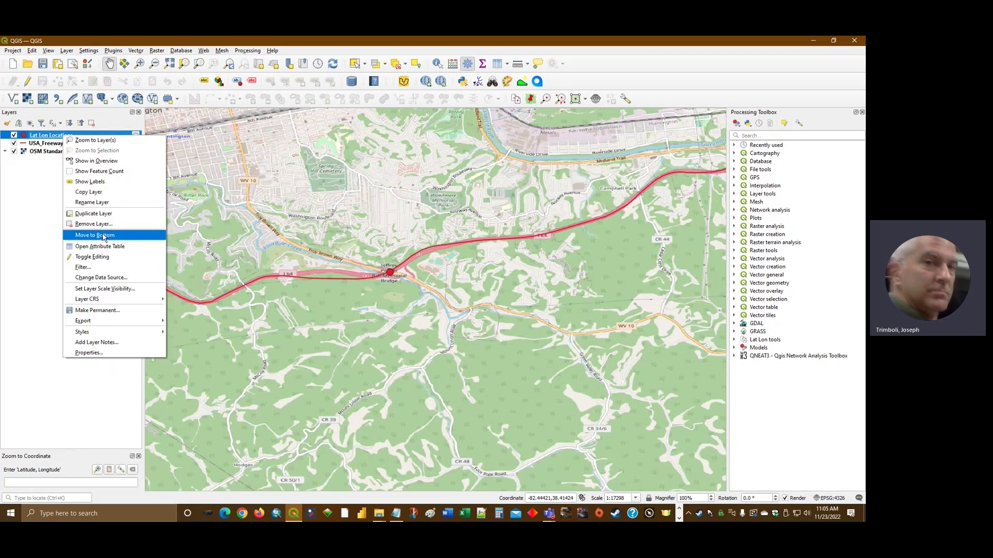
mouse_move(143, 325)
left_click(199, 321)
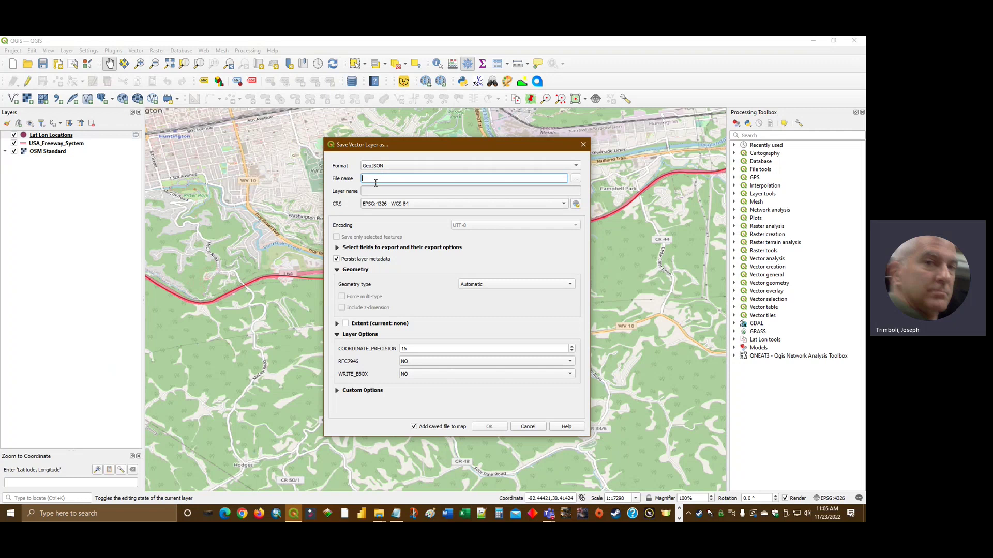
left_click(576, 179)
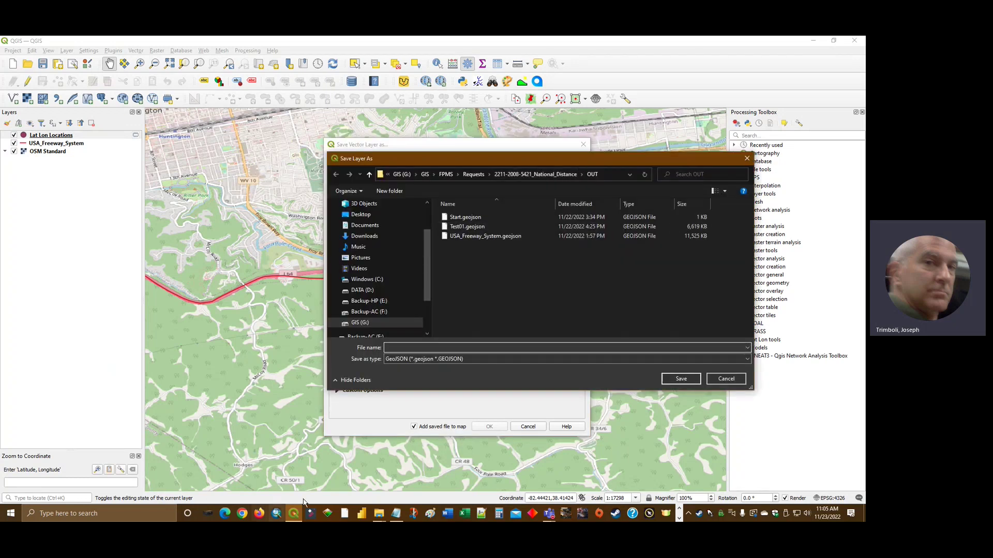
Step: Open the WK14 OUT folder in File Explorer and copy its path
mouse_move(377, 509)
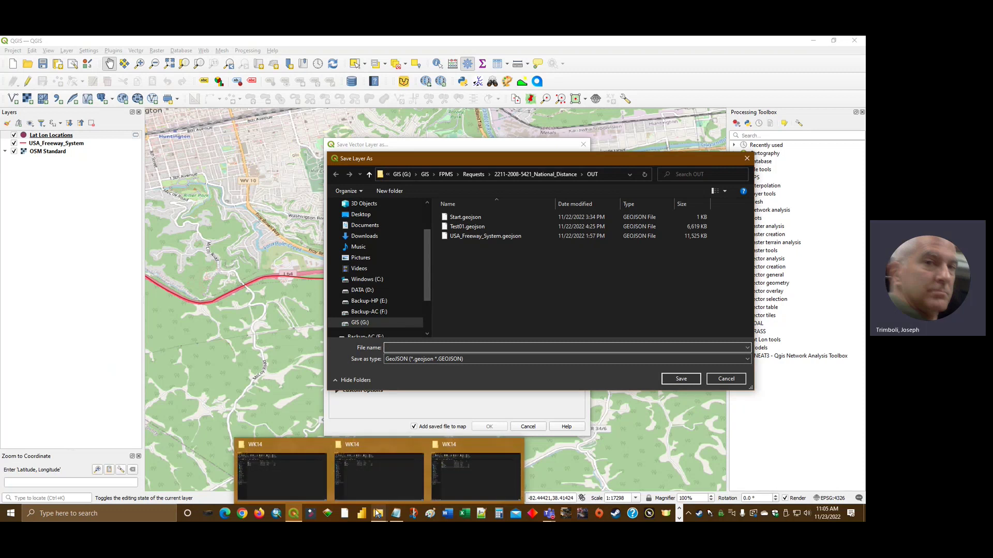
left_click(379, 475)
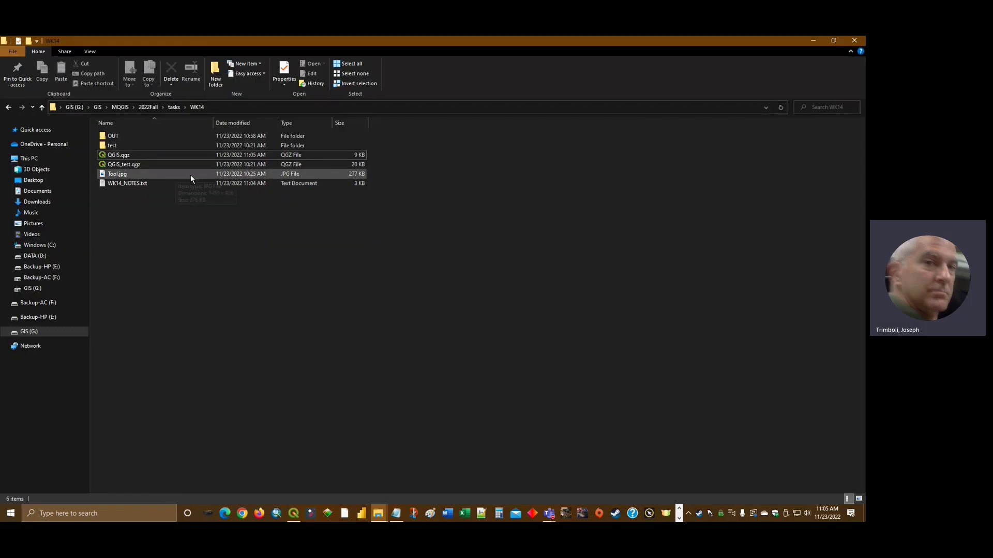
double_click(131, 136)
left_click(252, 107)
key("ctrl+c")
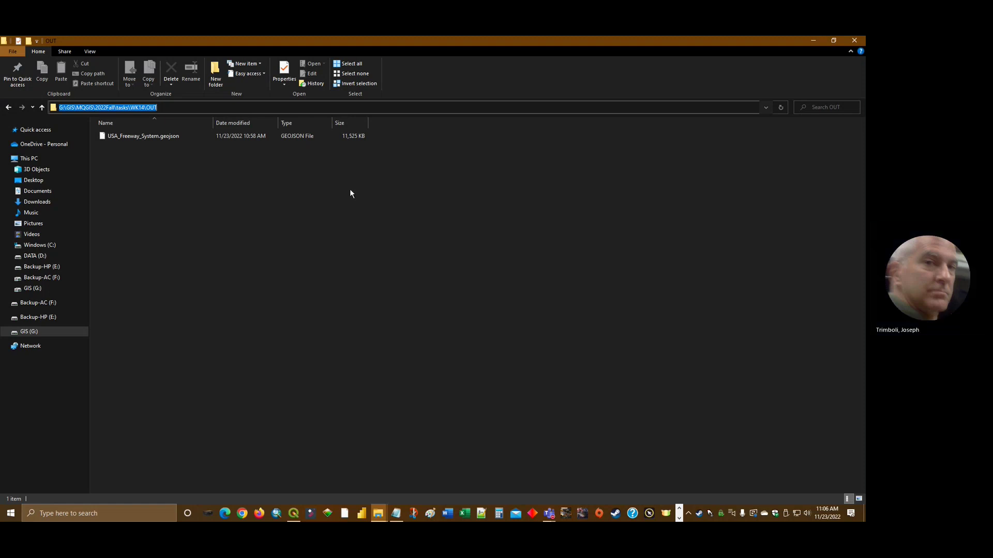
key("alt+Tab")
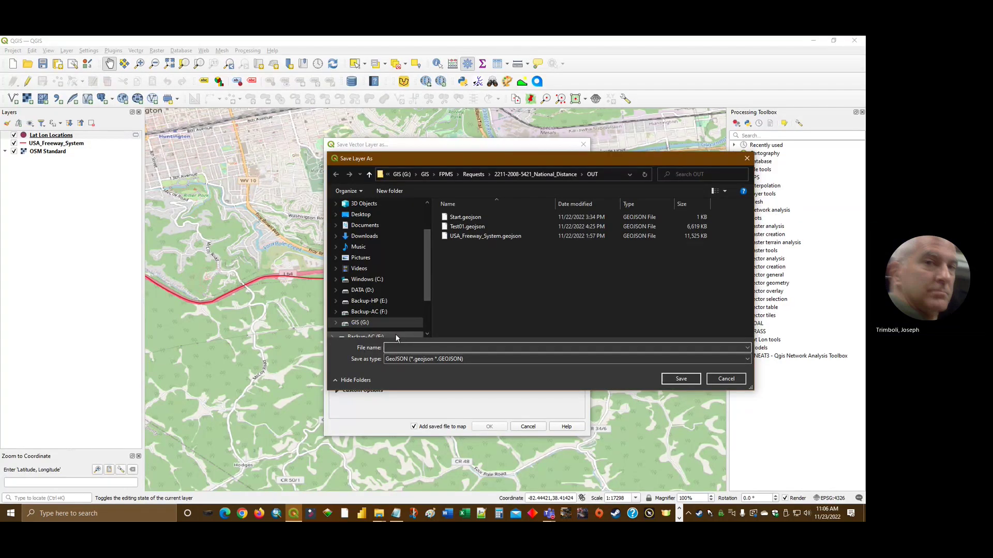
Step: Export the points as start.geojson in the pasted WK14 OUT folder path
key("ctrl+v")
key("Return")
type("s")
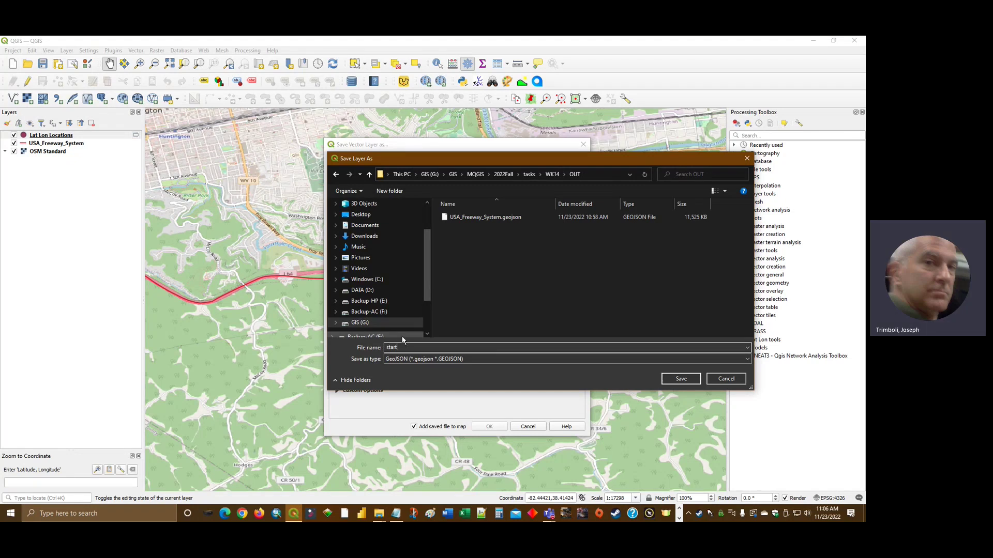
left_click(681, 378)
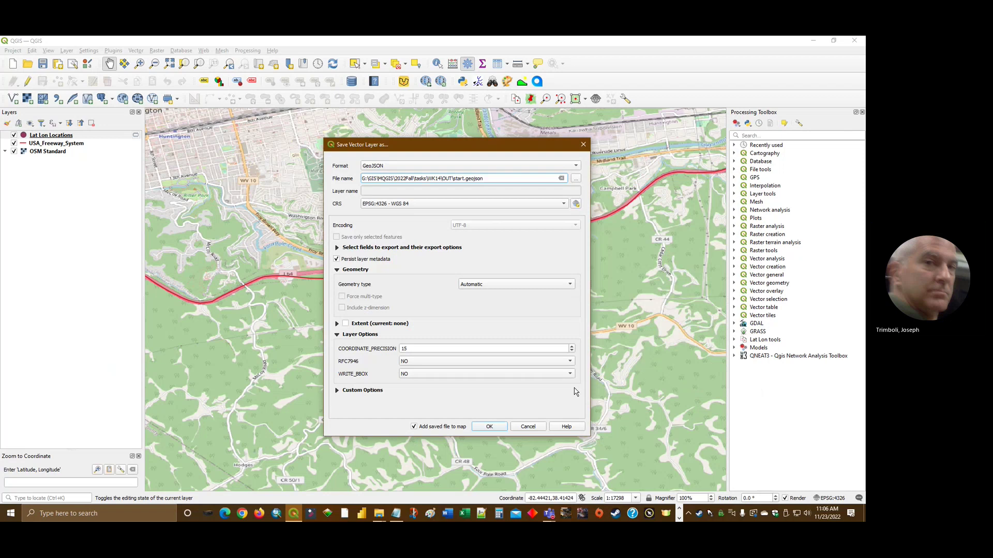
left_click(488, 427)
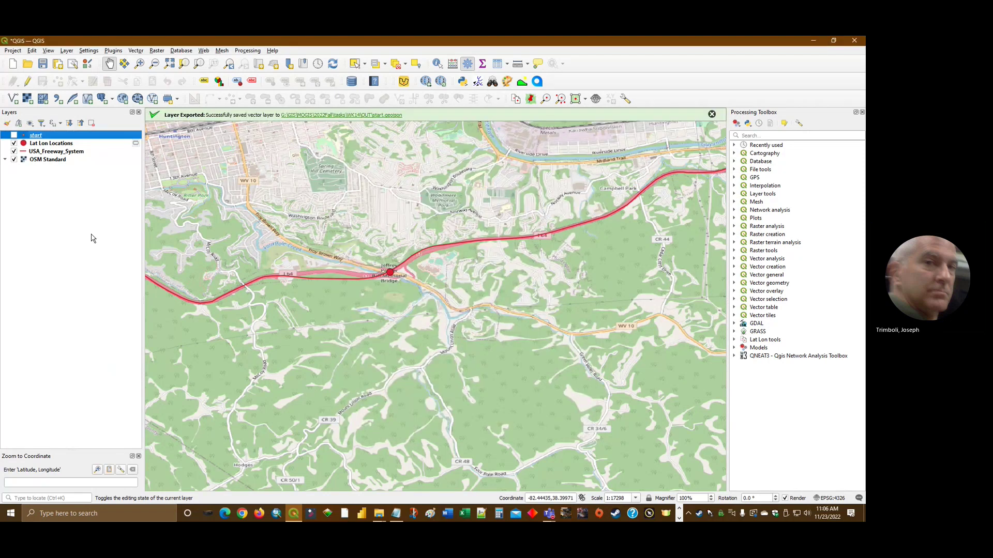
Step: Hide Lat Lon Locations, show the start layer, and give start the dot red symbol
left_click(14, 143)
left_click(14, 136)
double_click(40, 137)
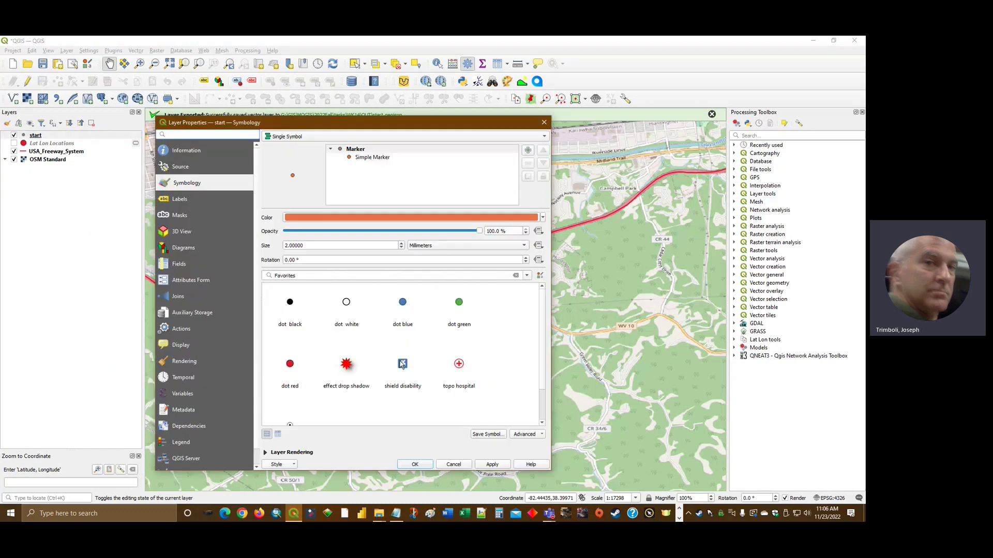
left_click(290, 367)
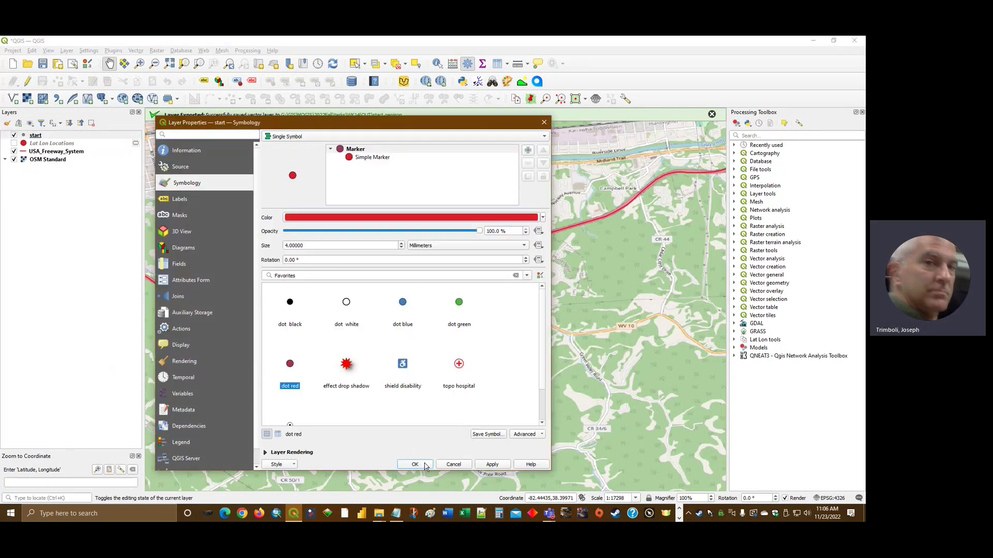
left_click(419, 464)
right_click(52, 144)
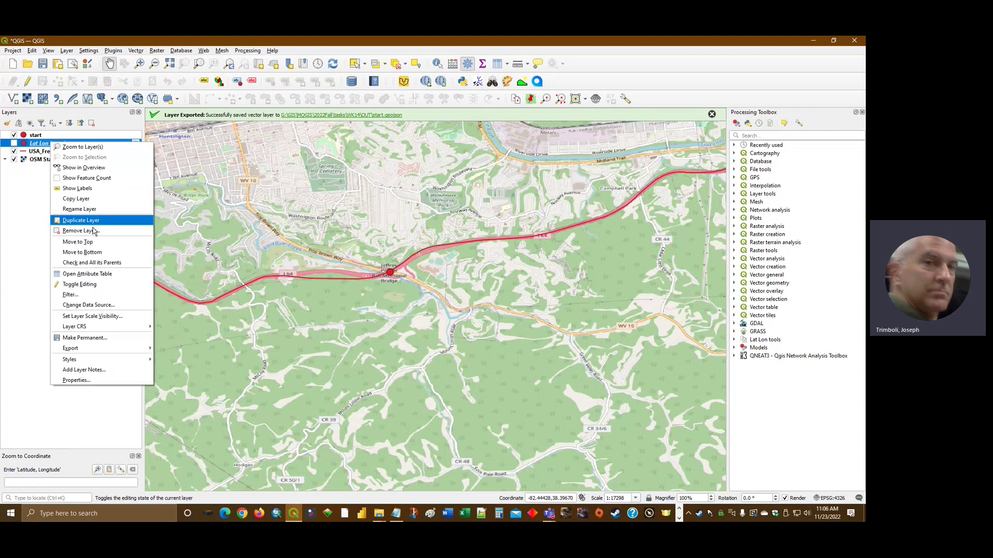
Step: Remove the Lat Lon Locations layer from the project and confirm the removal
left_click(81, 231)
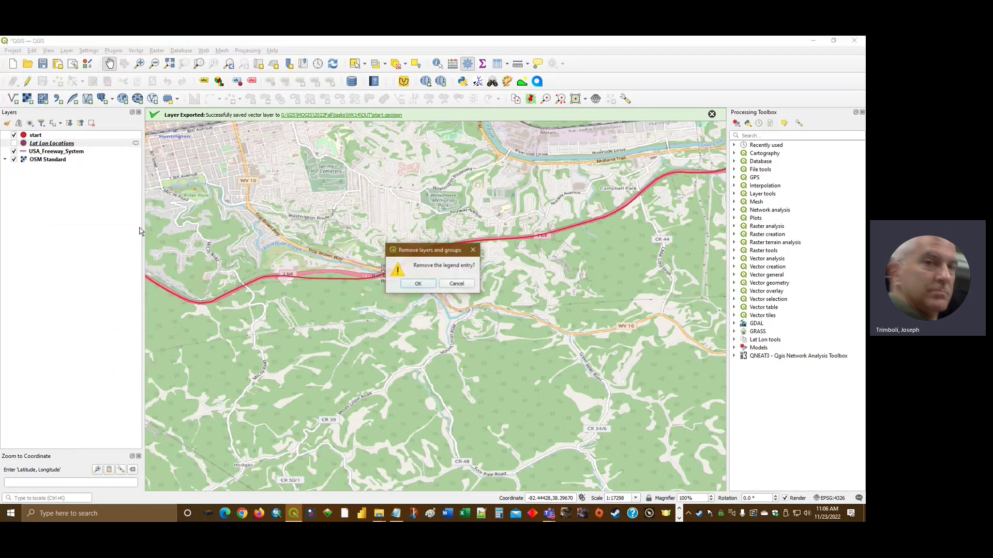
left_click(418, 285)
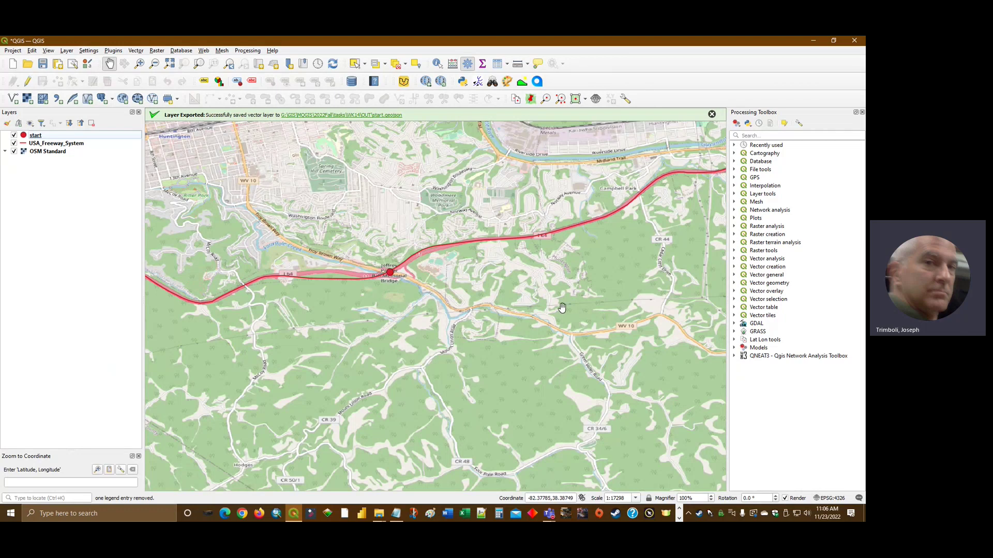